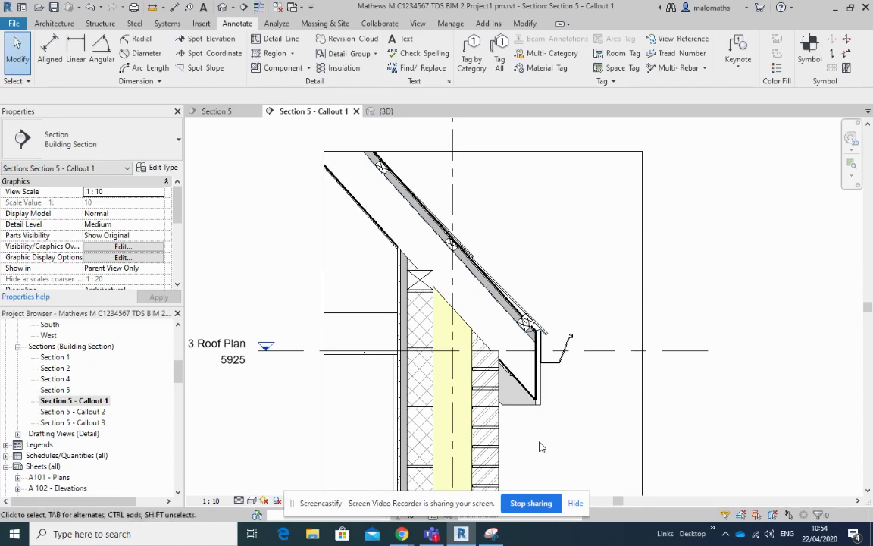
# - Examine the sloped roof's outline weights at the eaves with thin-line display on and off, and check which element they belong to
pyautogui.scroll(2, 531, 348)
pyautogui.scroll(1, 531, 348)
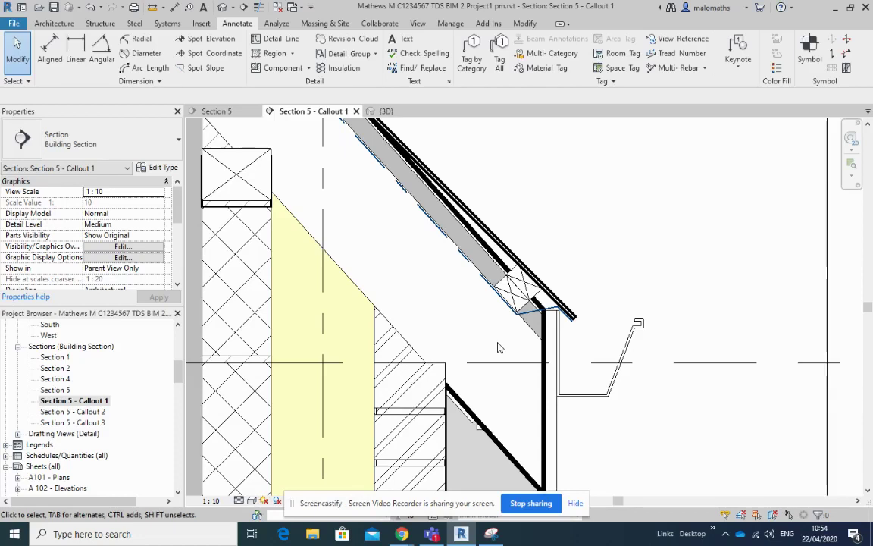
pyautogui.press('t')
pyautogui.press('l')
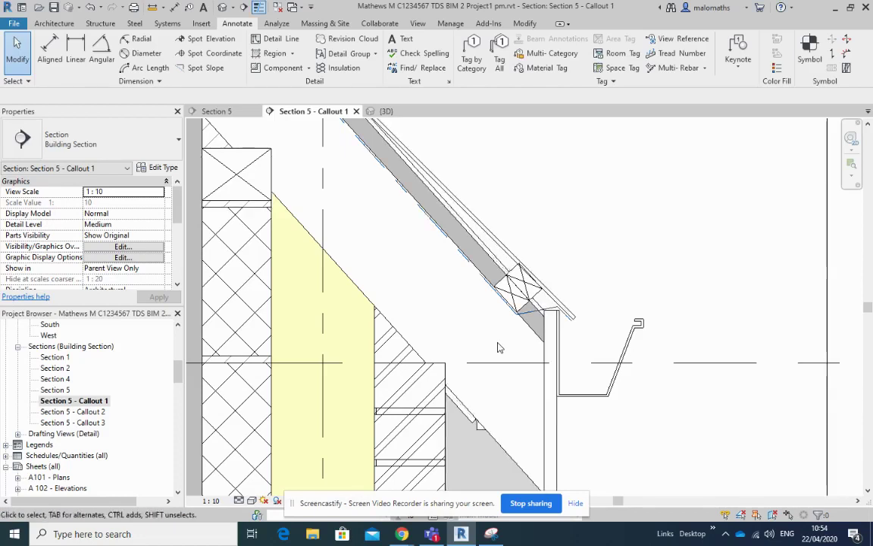
pyautogui.press('t')
pyautogui.press('l')
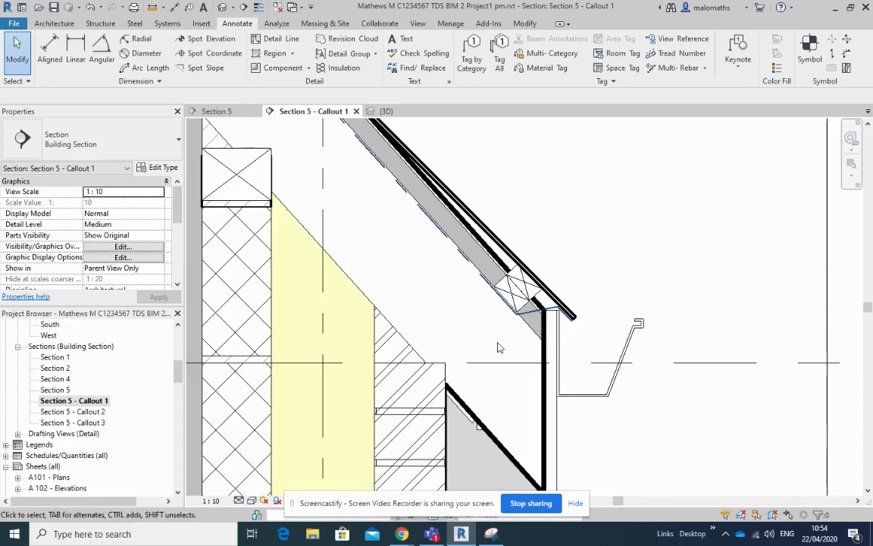
pyautogui.scroll(-2, 482, 347)
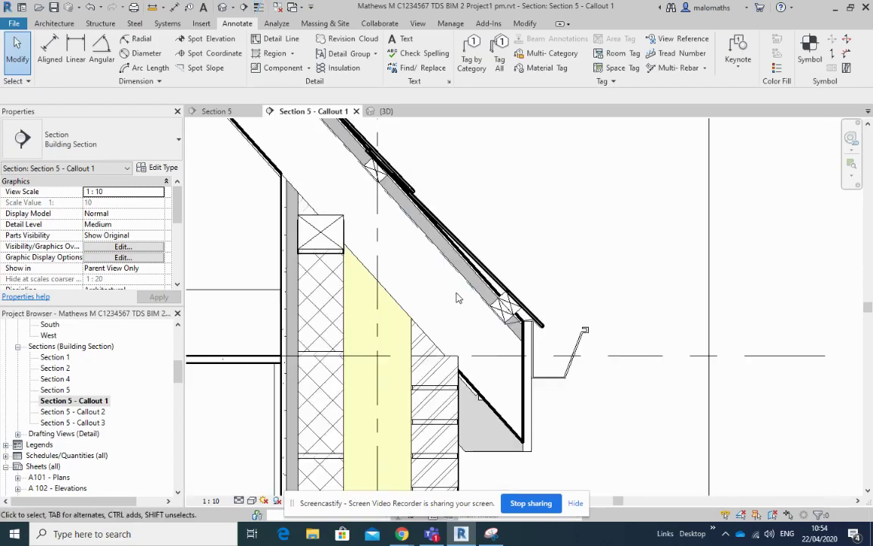
pyautogui.moveTo(447, 296); pyautogui.dragTo(493, 364, button='middle')
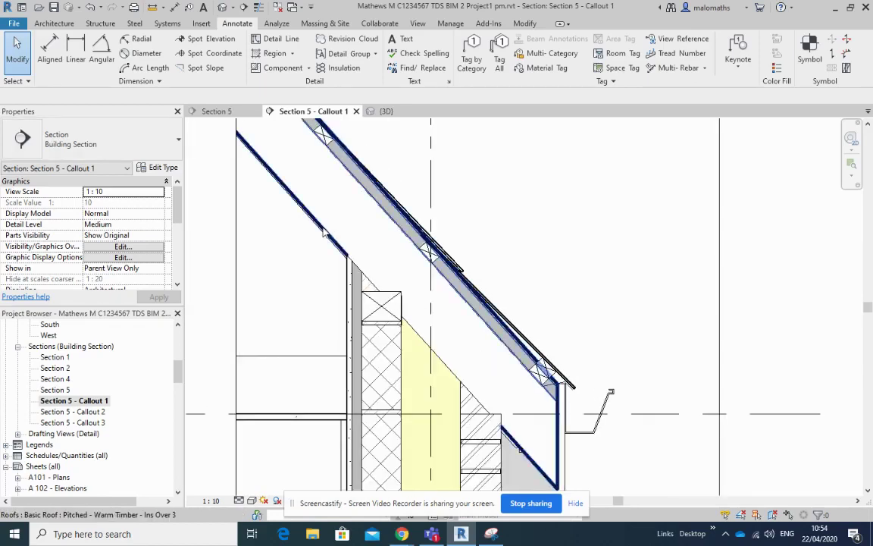
pyautogui.click(372, 217)
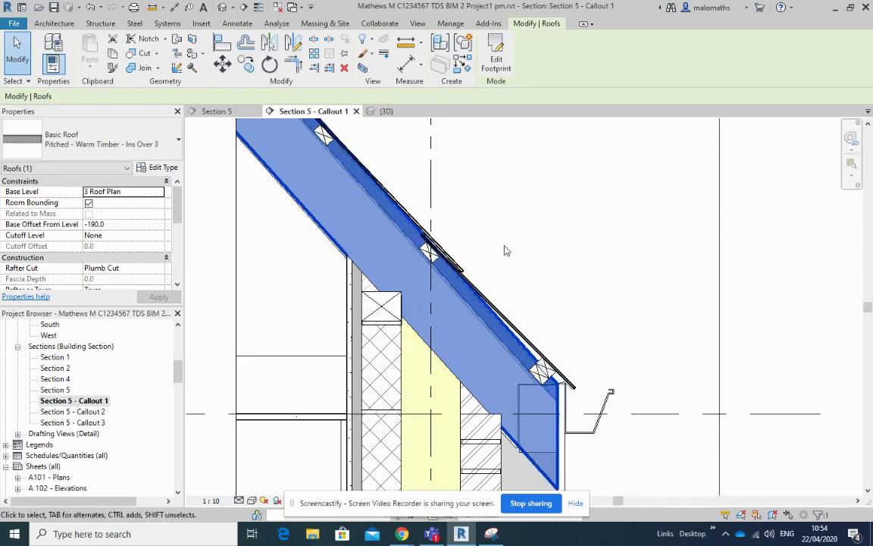
pyautogui.press('Escape')
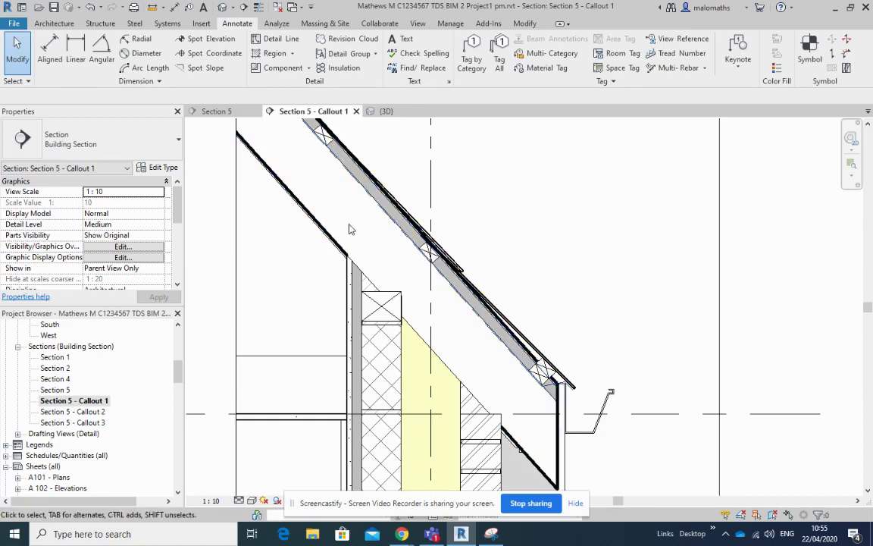
# - Set the cut line weight of the Roofs category to 2 in the project's object styles
pyautogui.click(450, 23)
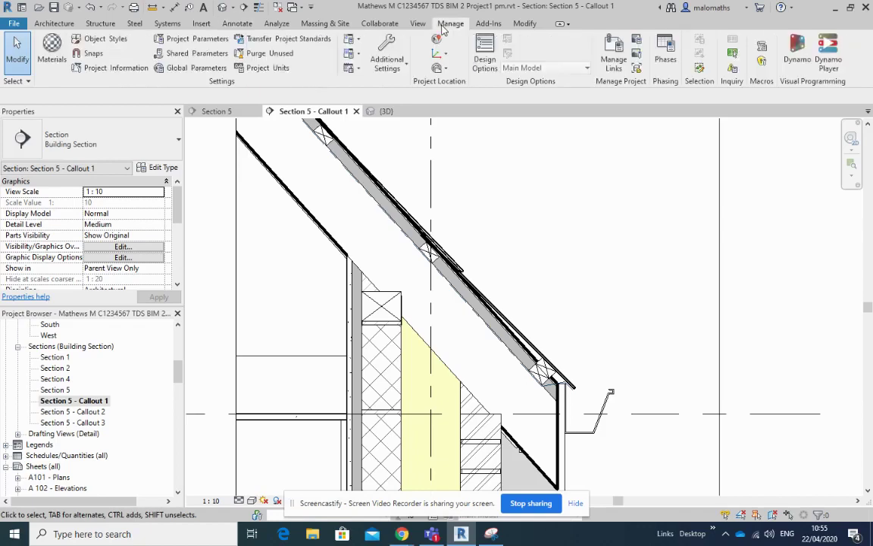
pyautogui.click(102, 38)
pyautogui.scroll(-5, 275, 306)
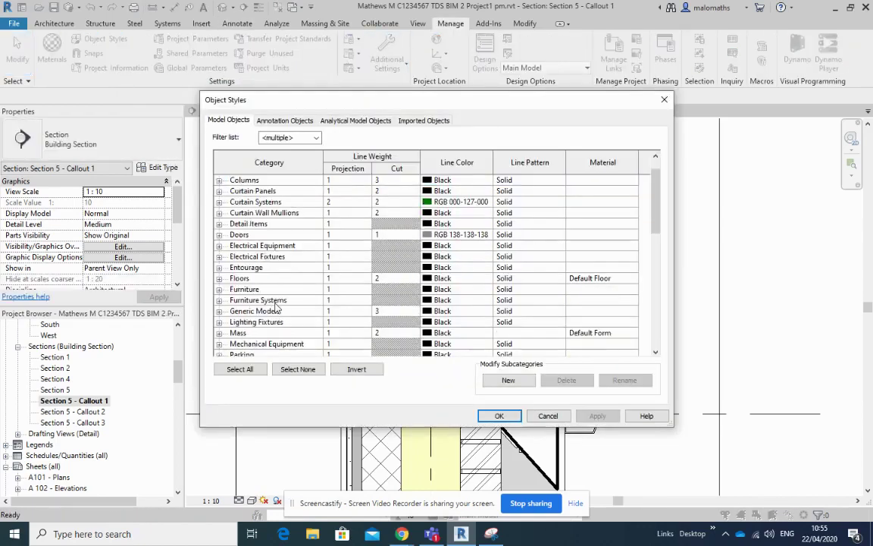
pyautogui.scroll(-3, 275, 307)
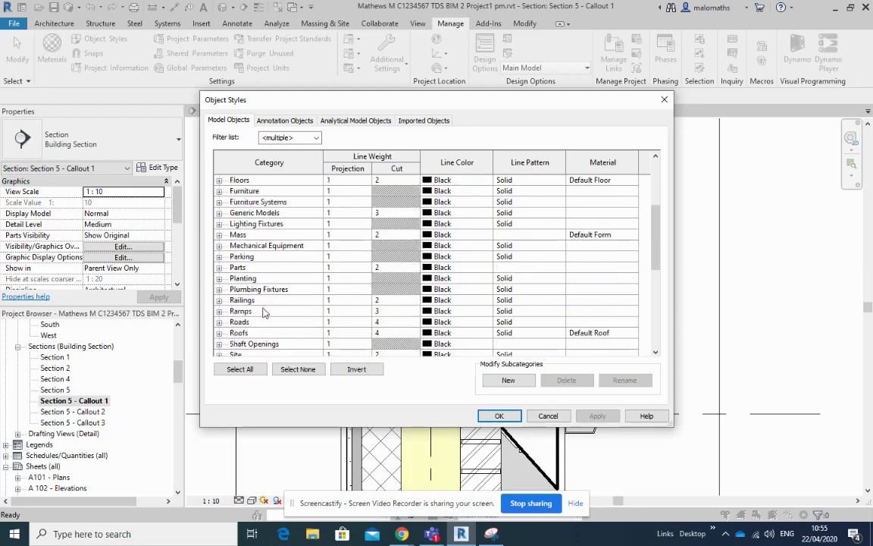
pyautogui.scroll(-3, 267, 326)
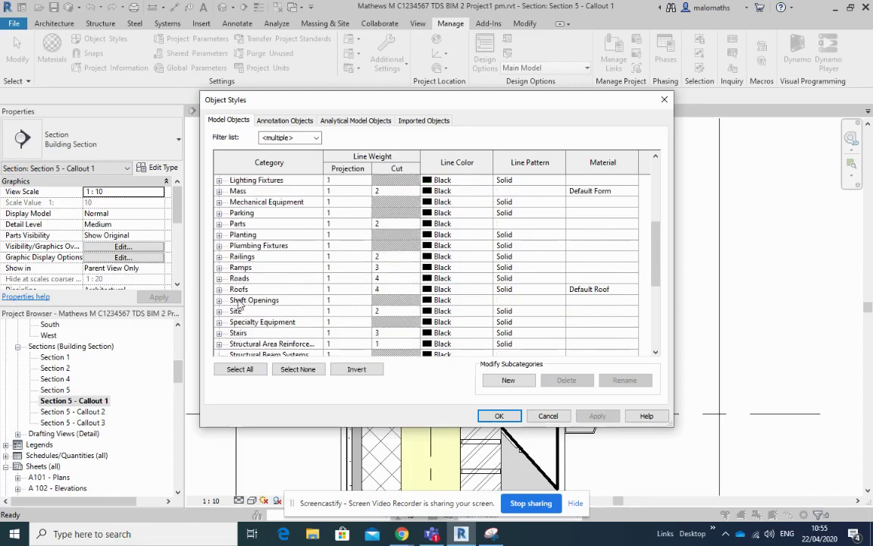
pyautogui.click(219, 289)
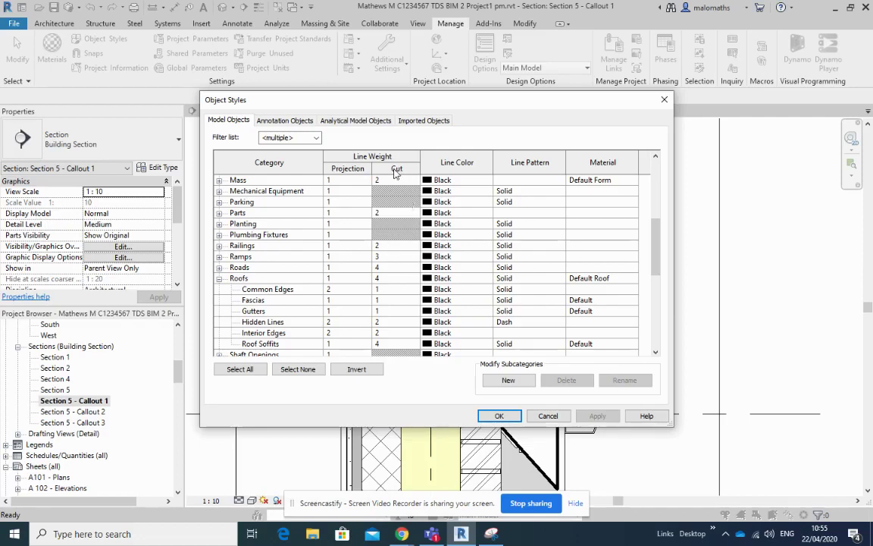
pyautogui.click(420, 280)
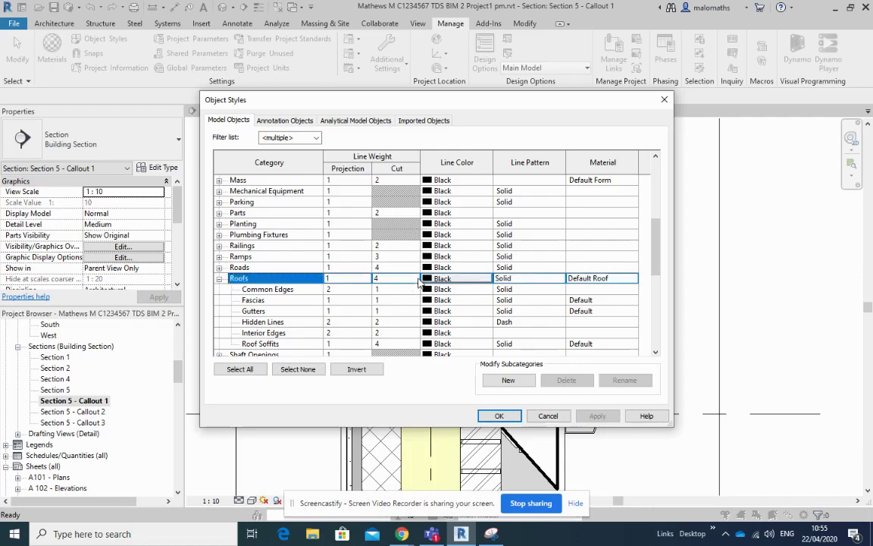
pyautogui.click(415, 279)
pyautogui.click(413, 279)
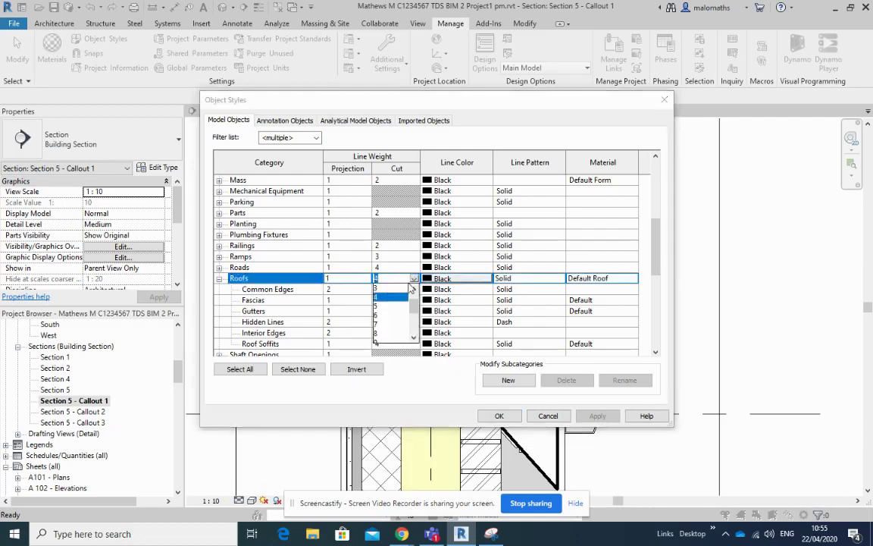
pyautogui.moveTo(414, 303); pyautogui.dragTo(415, 295)
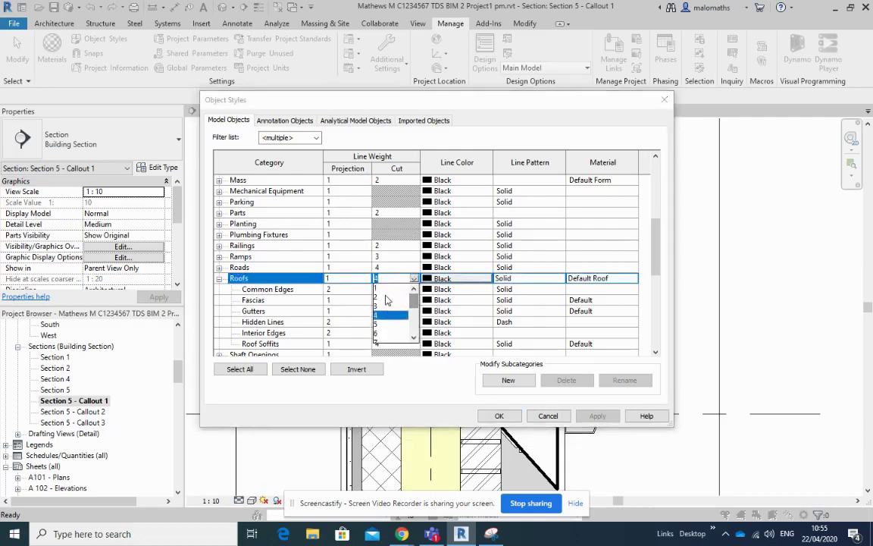
pyautogui.click(386, 297)
pyautogui.click(600, 416)
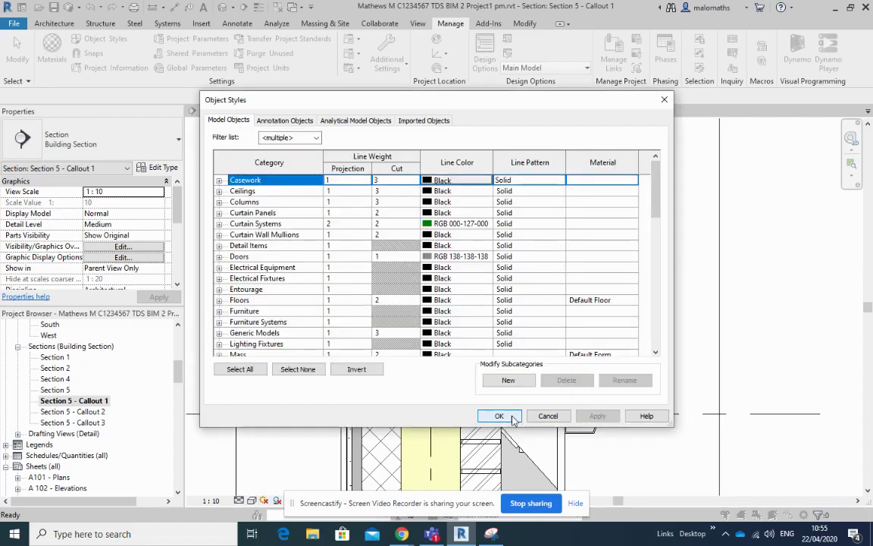
pyautogui.click(499, 416)
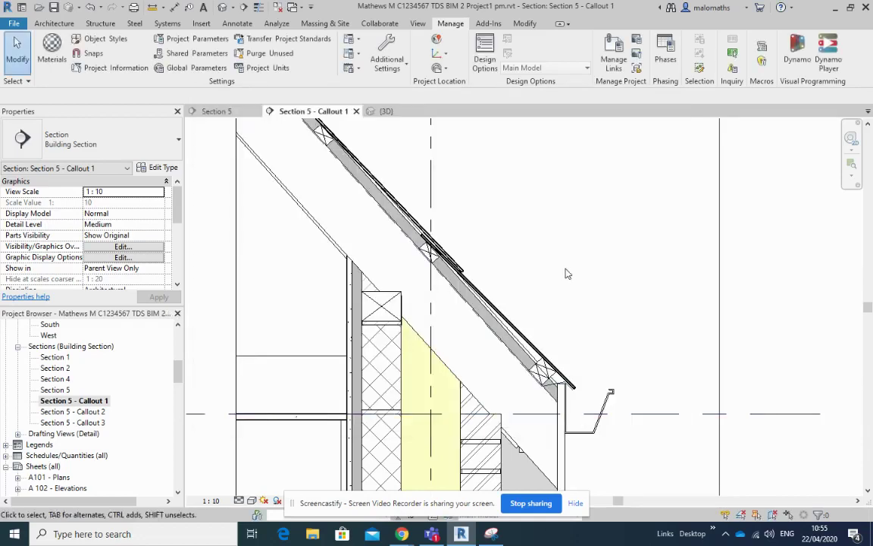
# - Inspect the roof linework at the wall plate, rafters and eaves, toggling thin-line display to compare the line weights
pyautogui.scroll(-1, 569, 271)
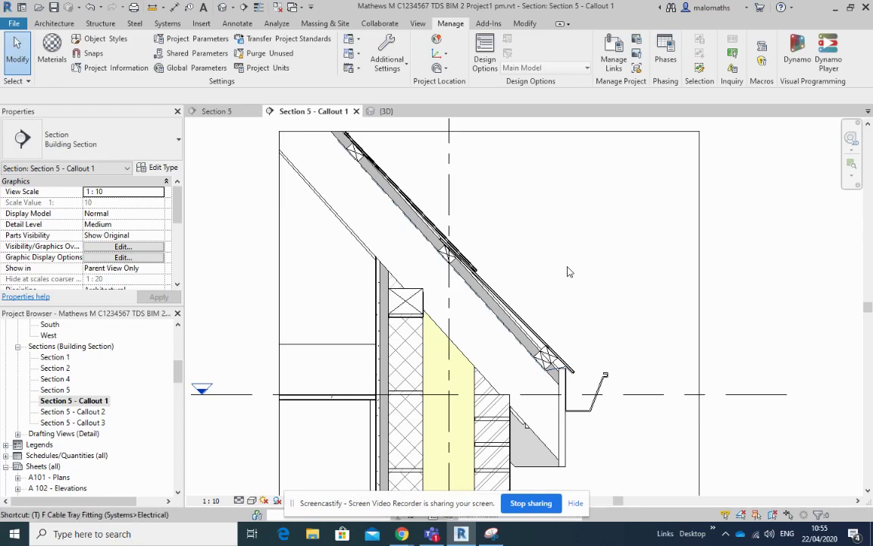
pyautogui.press('t')
pyautogui.press('l')
pyautogui.press('t')
pyautogui.press('l')
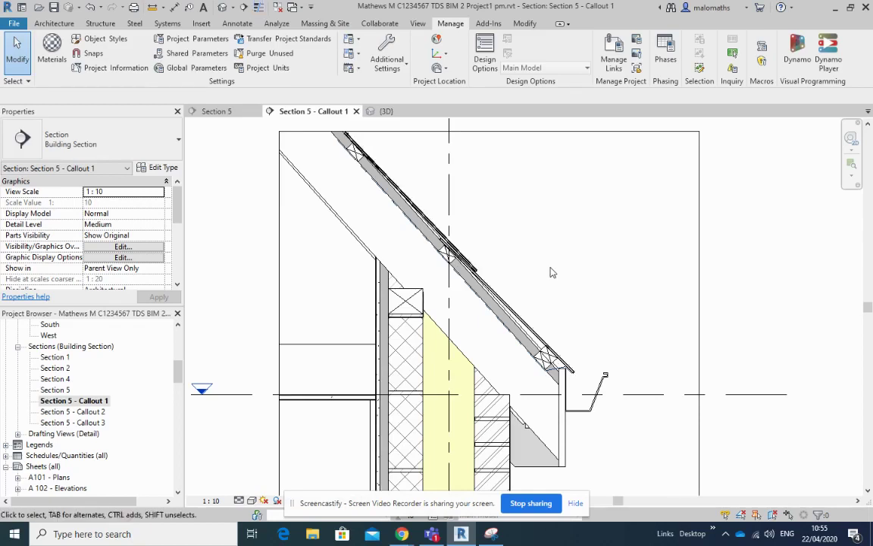
pyautogui.scroll(2, 504, 265)
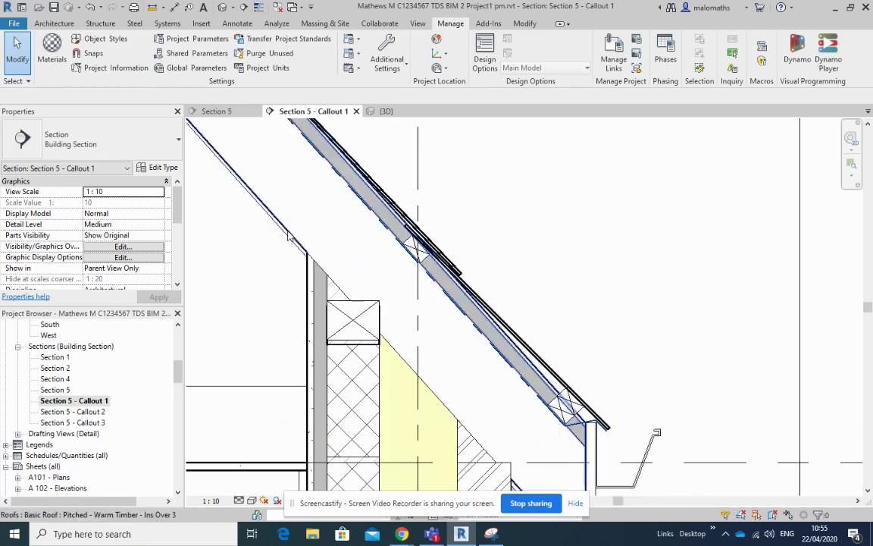
pyautogui.scroll(3, 305, 254)
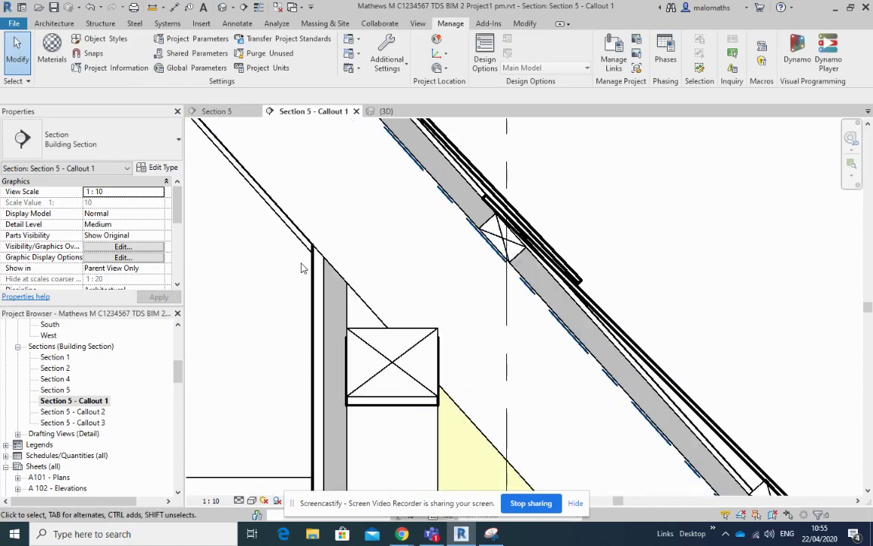
pyautogui.scroll(-5, 305, 253)
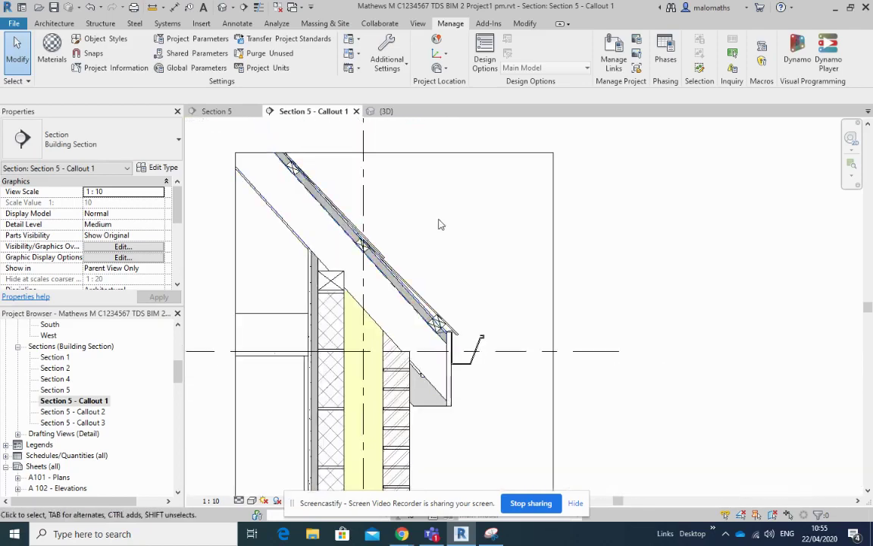
pyautogui.moveTo(441, 222); pyautogui.dragTo(494, 250, button='middle')
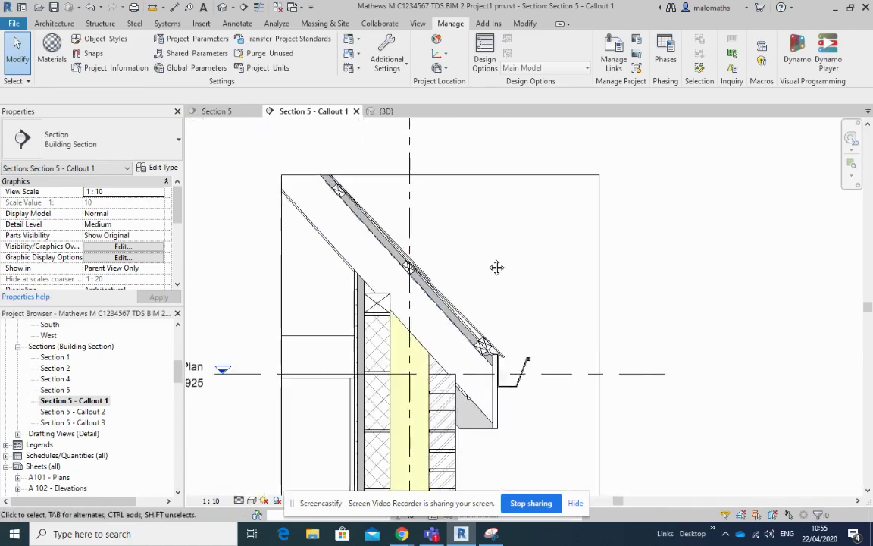
pyautogui.scroll(2, 447, 236)
pyautogui.scroll(2, 429, 274)
pyautogui.scroll(2, 471, 307)
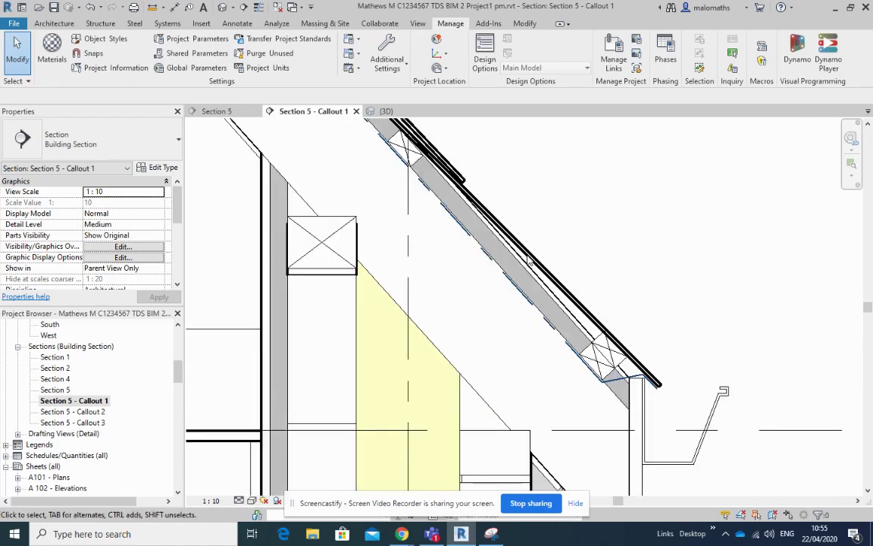
pyautogui.scroll(2, 553, 239)
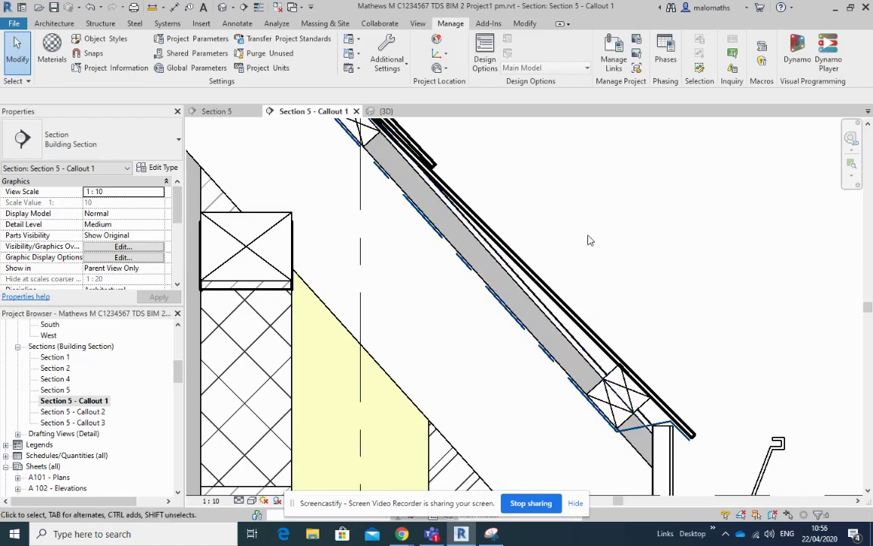
# - Move the 25 mm Wood - Timber layer above the Roofing - Felt membrane in the roof type's assembly
pyautogui.click(536, 303)
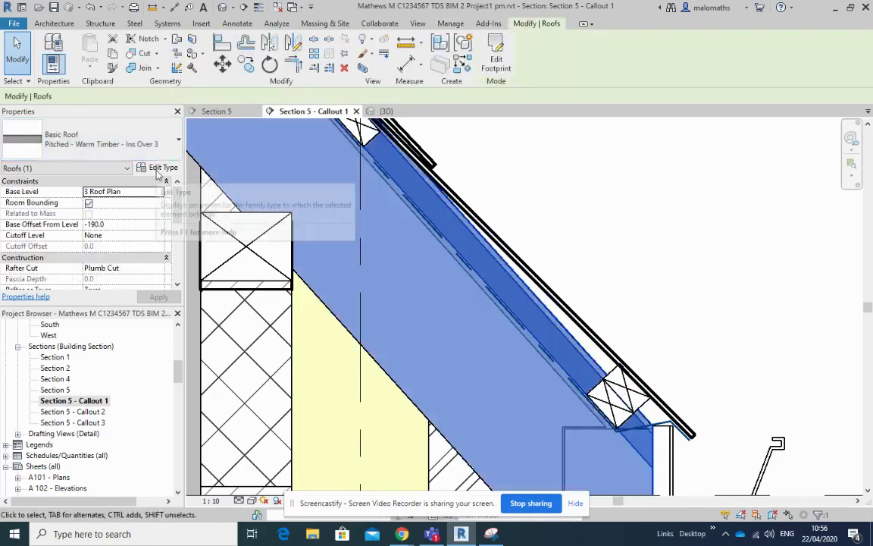
pyautogui.click(163, 168)
pyautogui.click(689, 270)
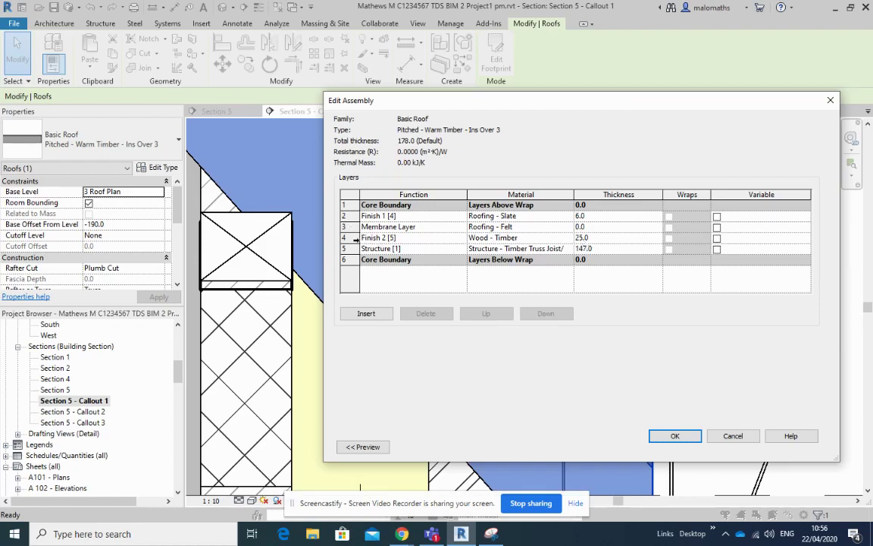
pyautogui.click(356, 239)
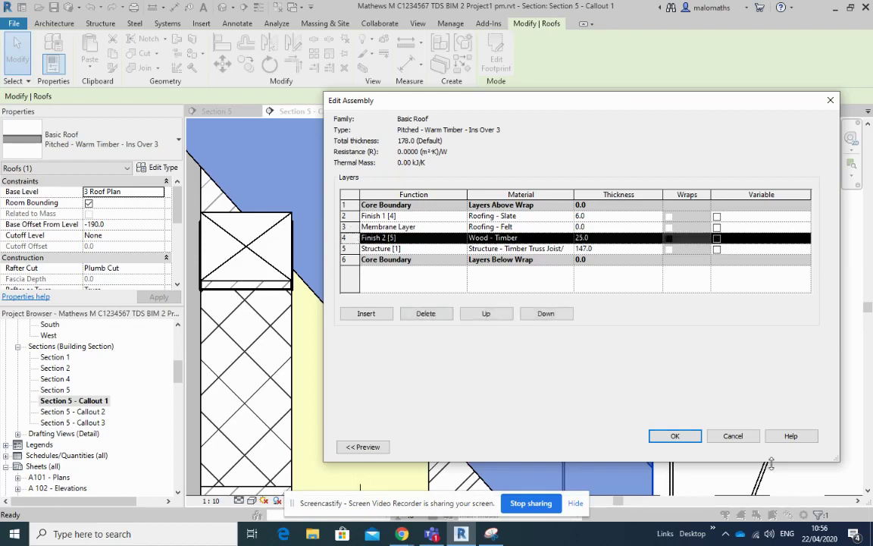
pyautogui.click(500, 315)
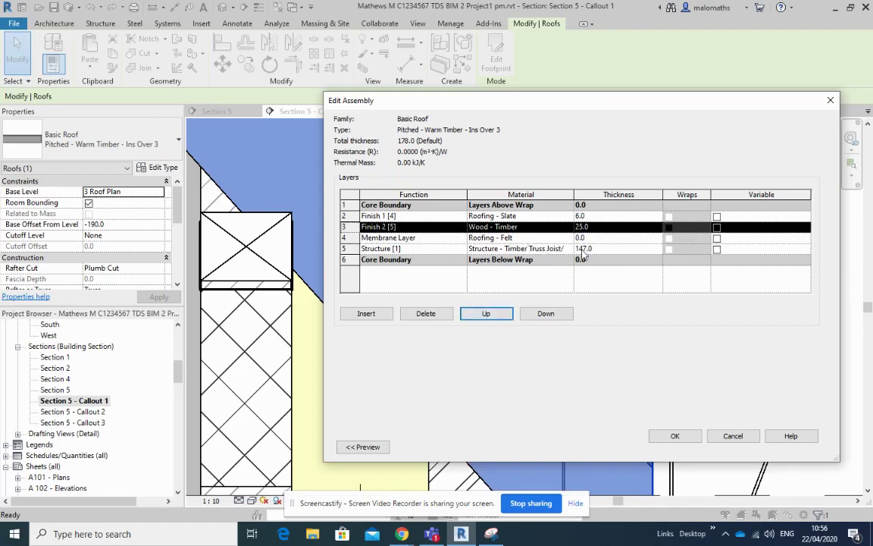
pyautogui.click(679, 437)
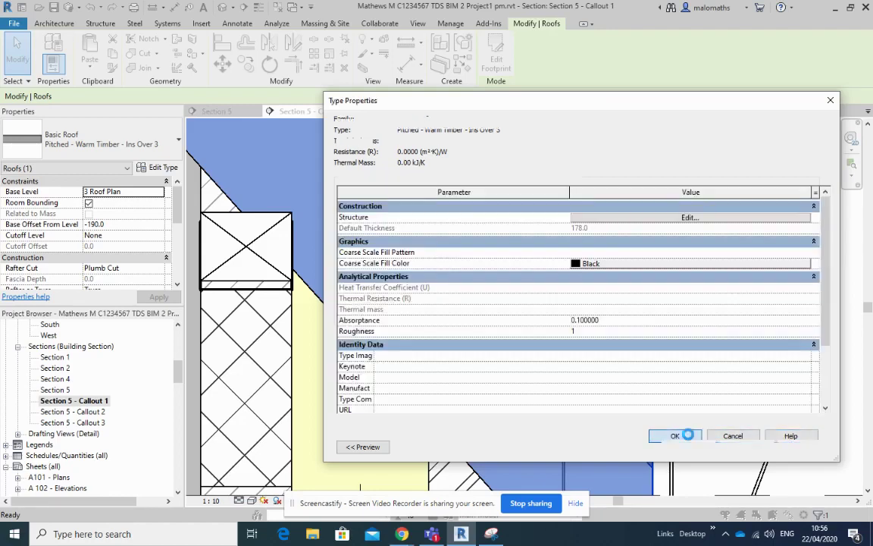
pyautogui.click(687, 446)
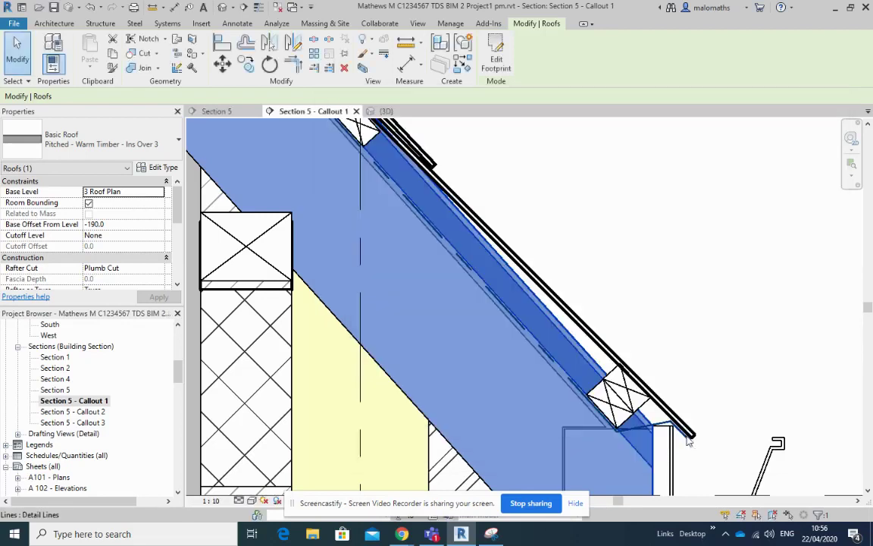
pyautogui.click(653, 297)
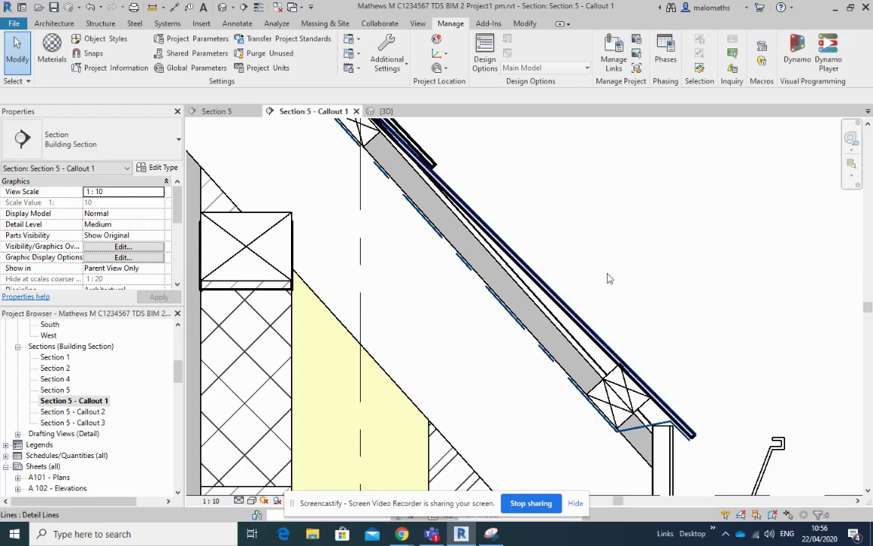
# - Override the sloped roof's upper outline near the eaves with the <Invisible lines> style using Linework
pyautogui.click(524, 24)
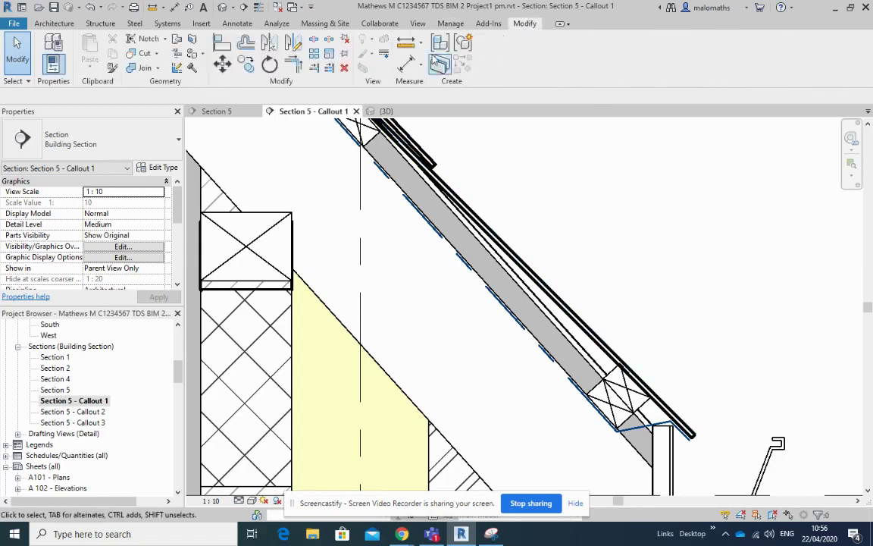
pyautogui.click(384, 56)
pyautogui.click(539, 59)
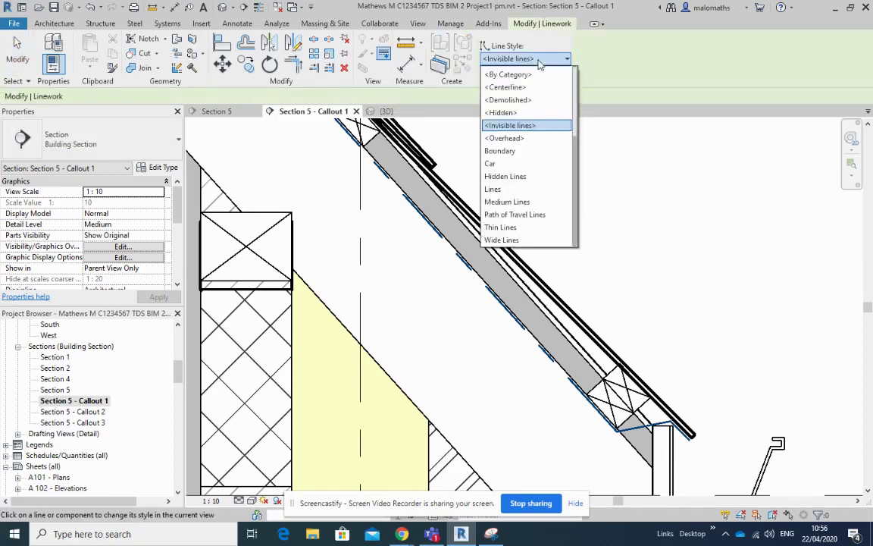
pyautogui.click(534, 61)
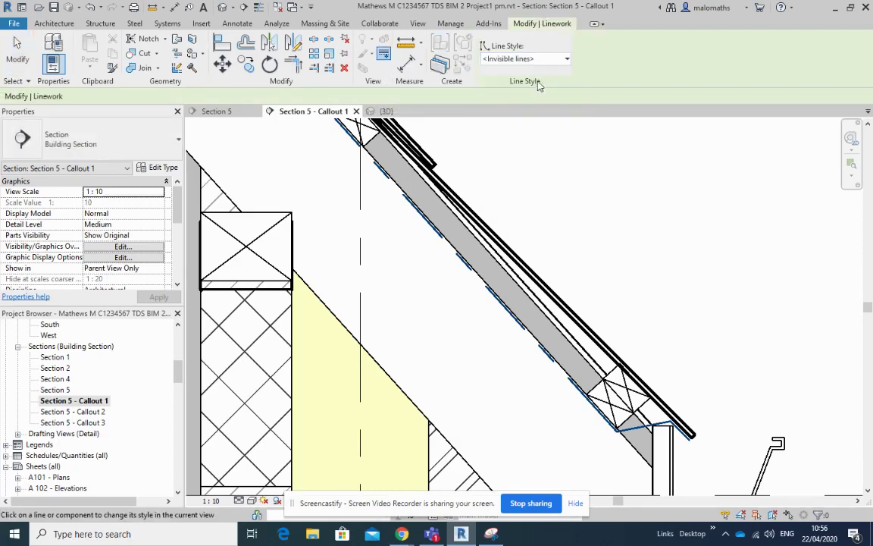
pyautogui.click(535, 294)
pyautogui.scroll(-4, 557, 208)
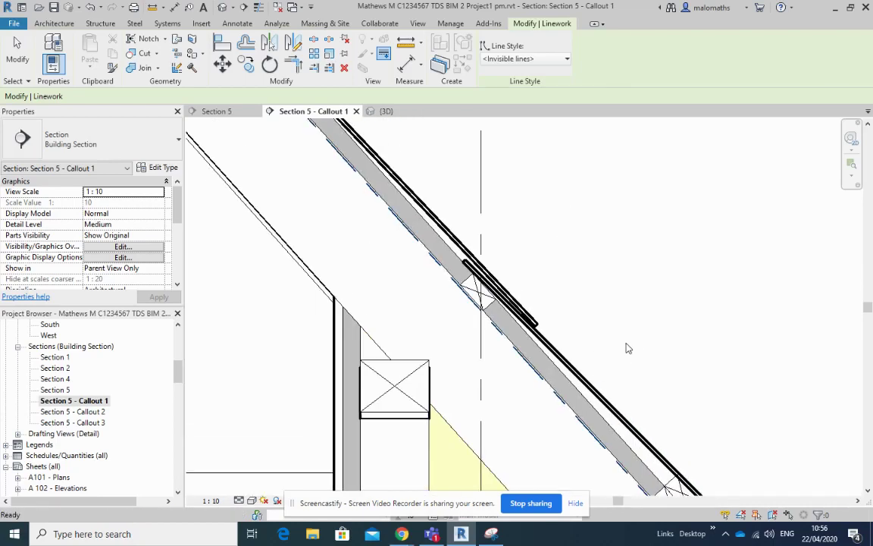
pyautogui.moveTo(618, 272); pyautogui.dragTo(529, 248, button='middle')
pyautogui.scroll(-2, 553, 229)
pyautogui.scroll(1, 524, 238)
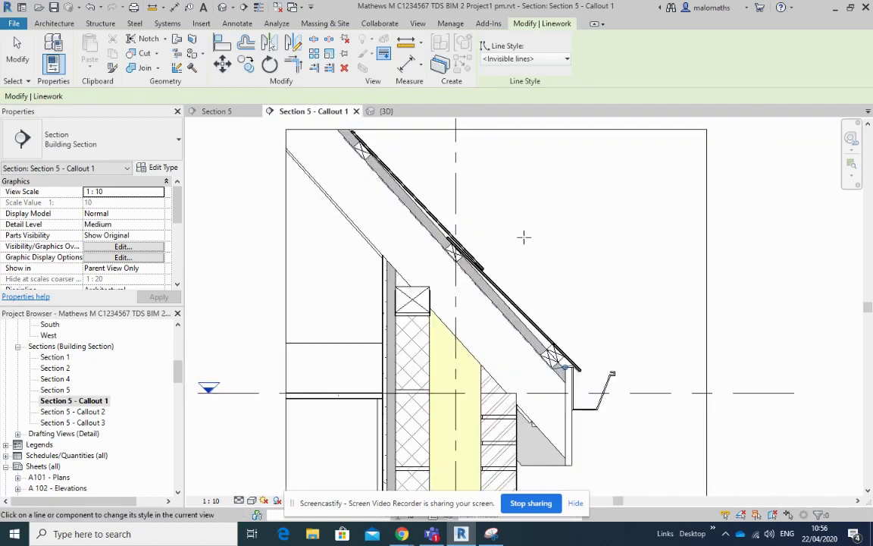
pyautogui.press('Escape')
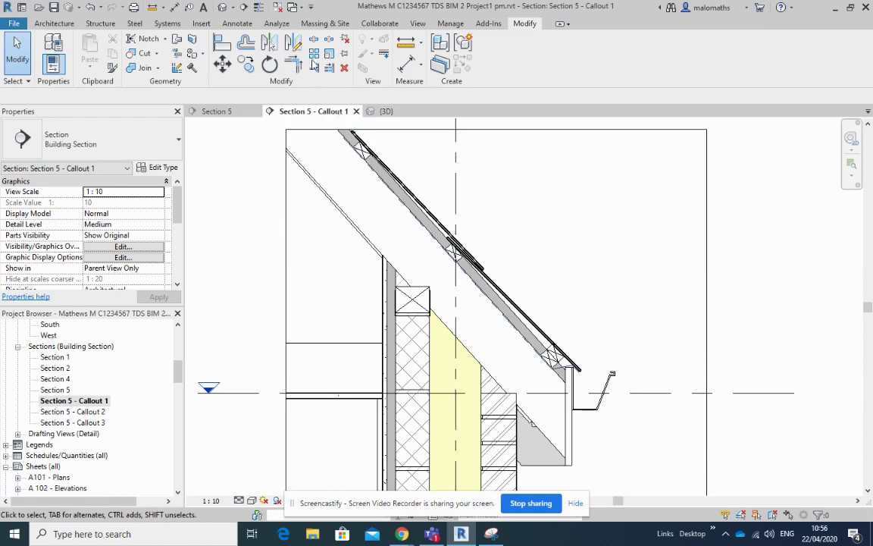
# - Draw batt insulation 100 mm wide and about 991 mm long inside the roof slope, parallel to the underside of the roof layers
pyautogui.click(237, 24)
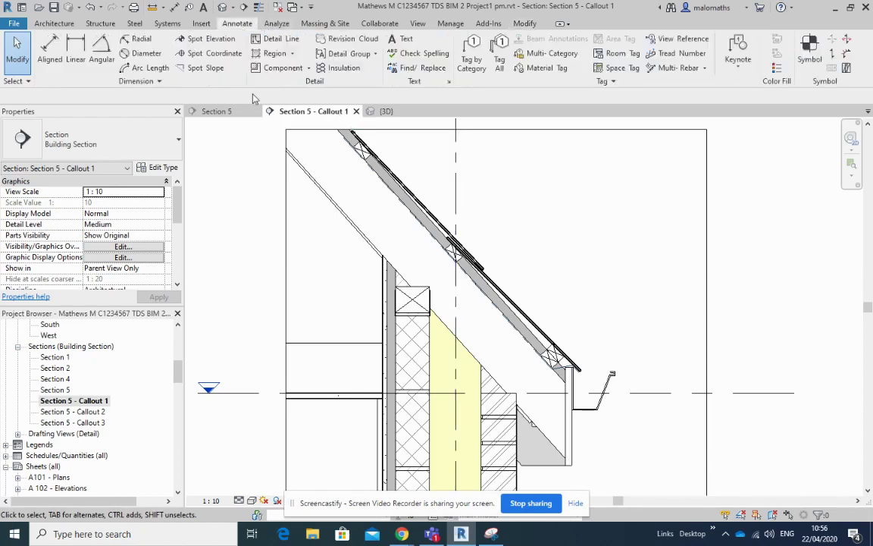
pyautogui.click(340, 69)
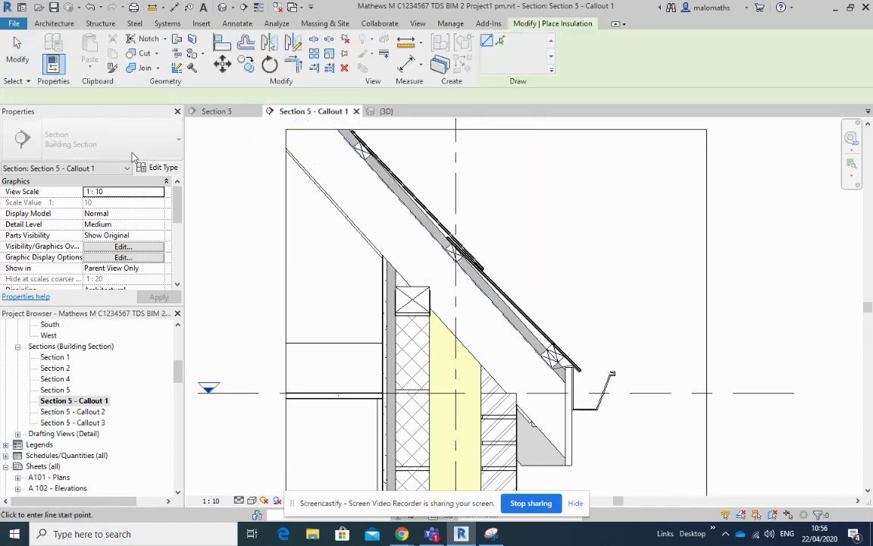
pyautogui.click(111, 203)
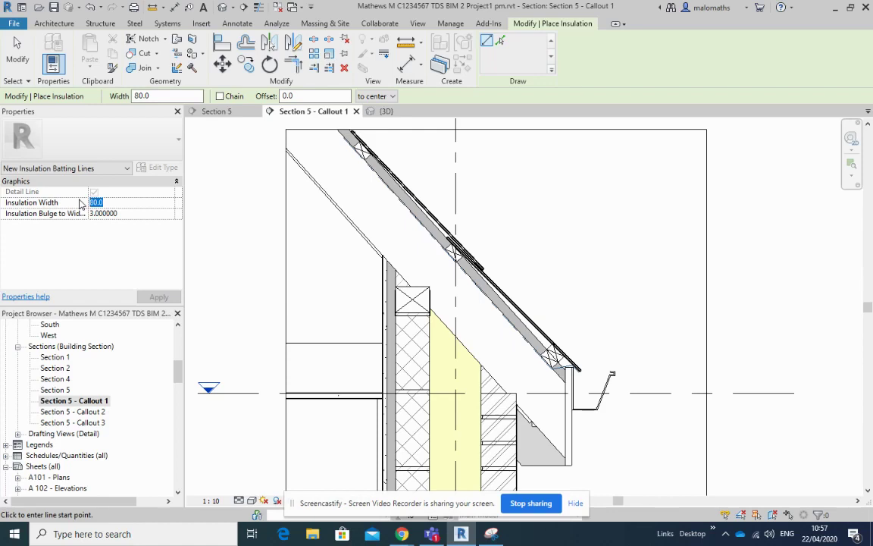
pyautogui.write('100')
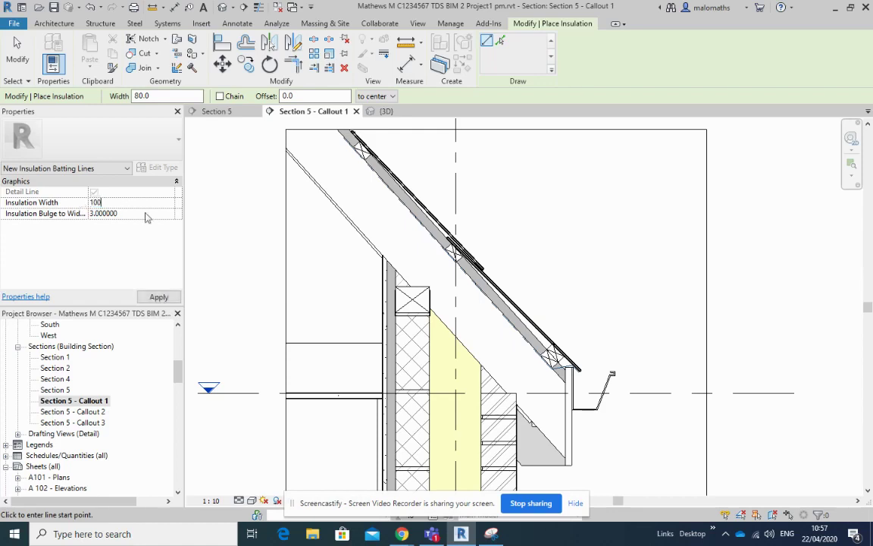
pyautogui.click(332, 129)
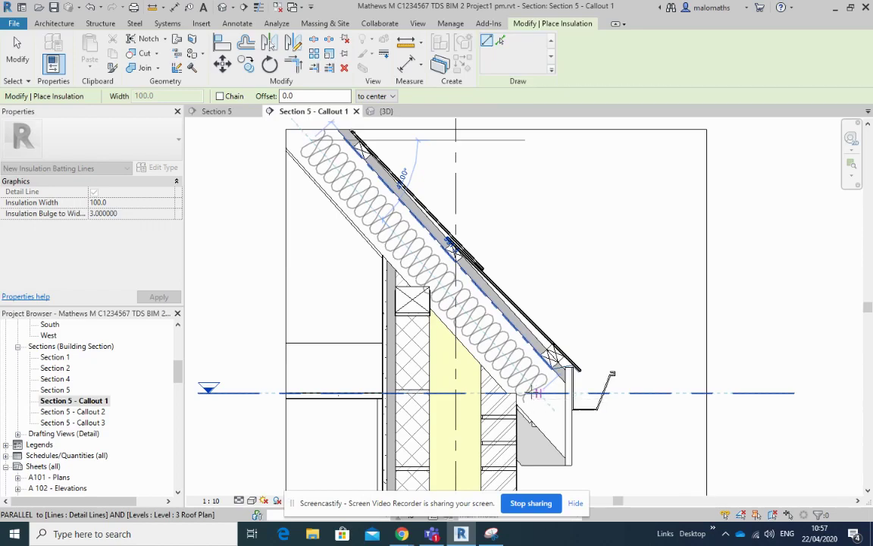
pyautogui.click(535, 393)
pyautogui.press('Escape')
pyautogui.press('Escape')
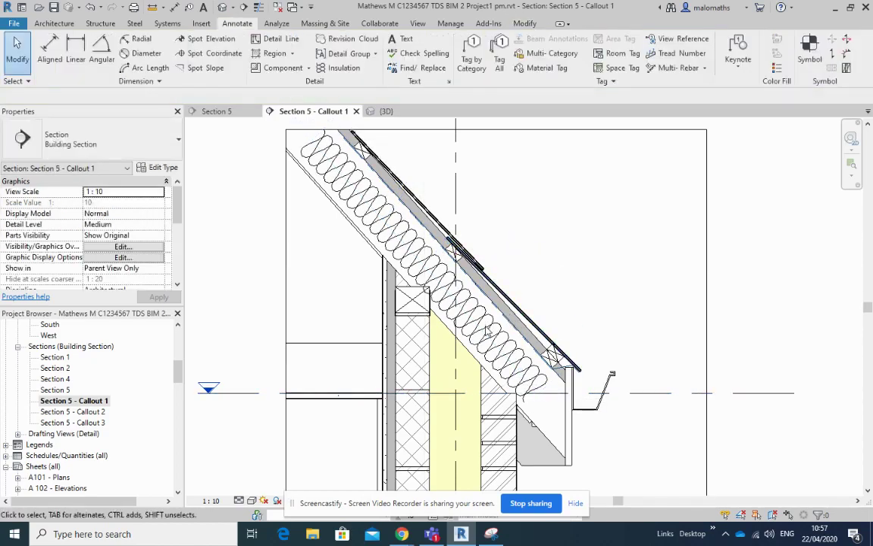
# - Nudge the roof batt insulation slightly down and to the left so it sits against the lower face of the slope
pyautogui.click(489, 331)
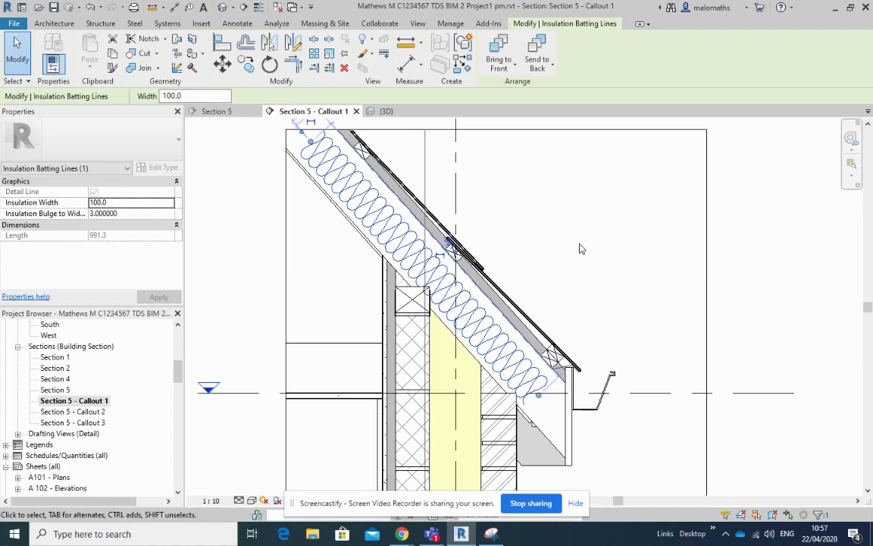
pyautogui.press('Down')
pyautogui.press('Down')
pyautogui.press('Down')
pyautogui.press('Left')
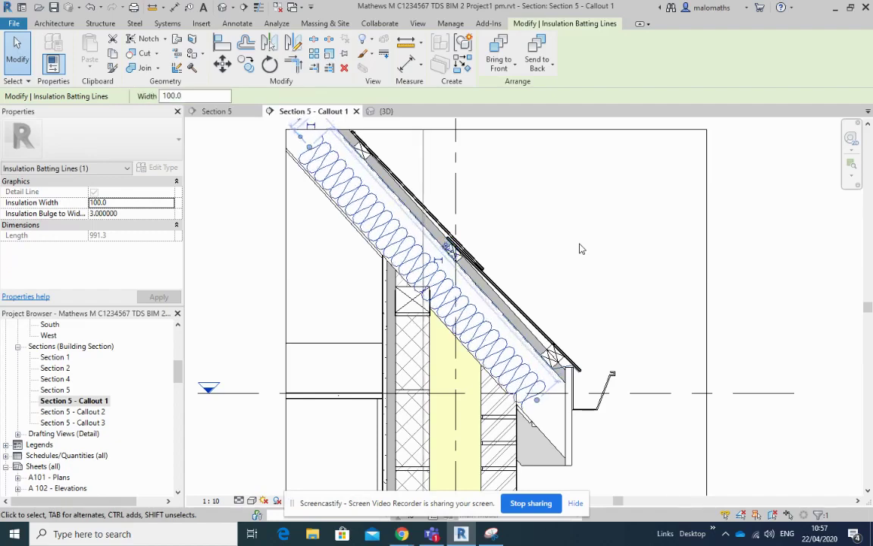
pyautogui.press('Escape')
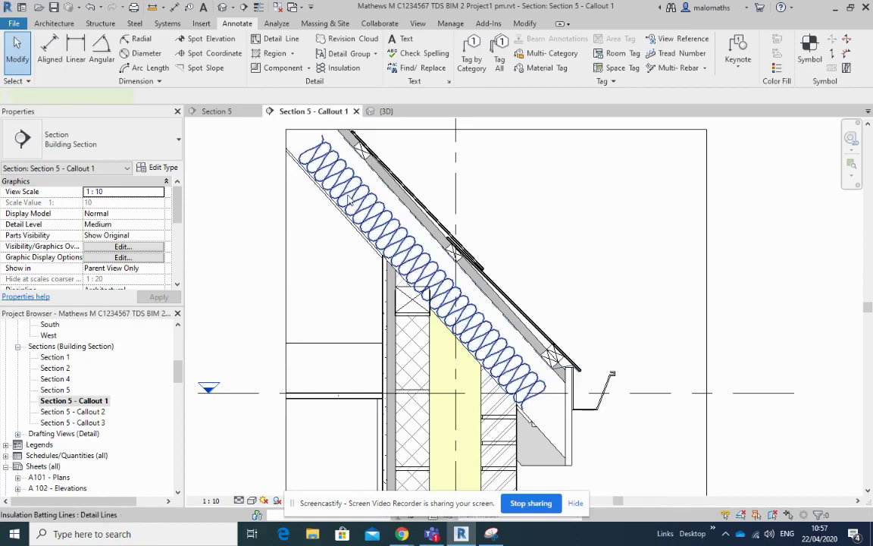
# - Extend the upper end of the roof insulation to the callout boundary, making it about 1040 mm long
pyautogui.click(314, 179)
pyautogui.moveTo(302, 139); pyautogui.dragTo(296, 133)
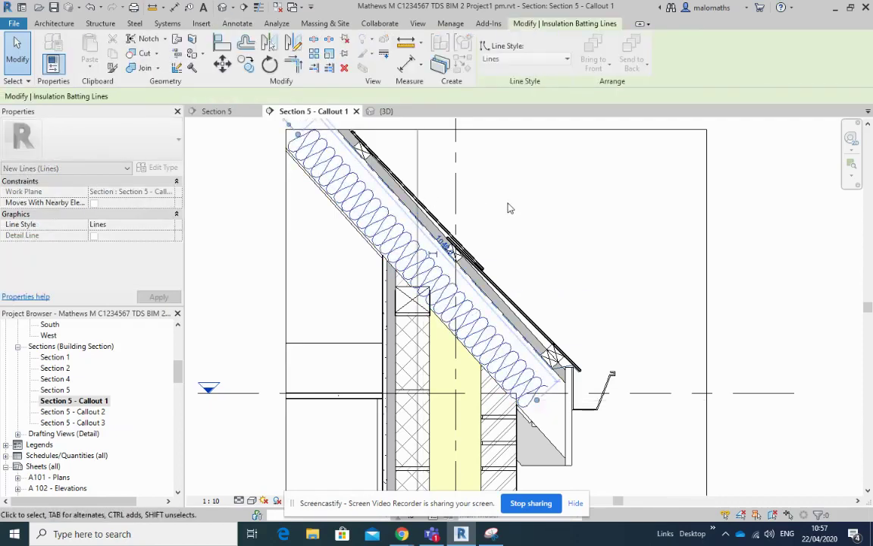
pyautogui.press('Escape')
pyautogui.scroll(-3, 530, 205)
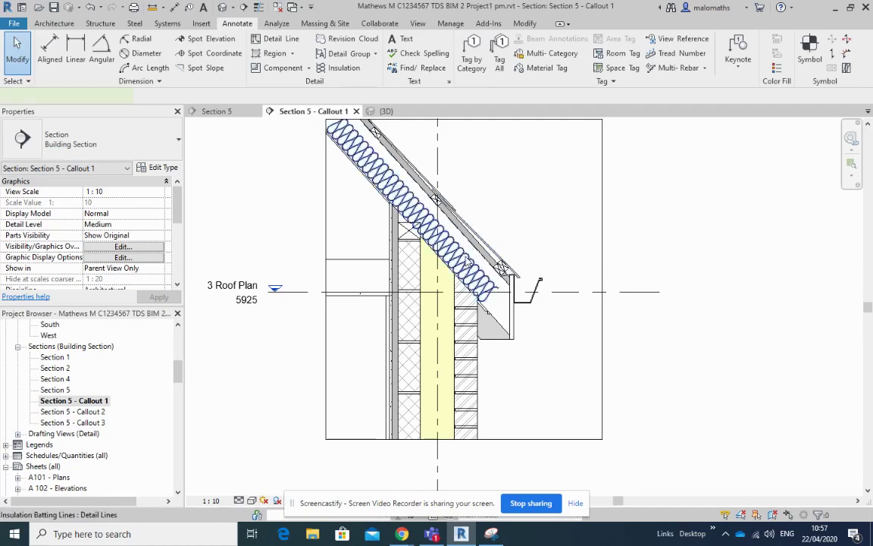
# - Draw vertical batt insulation about 820 mm long along the centre of the wall cavity, from the callout's lower boundary up to the roof insulation
pyautogui.click(469, 261)
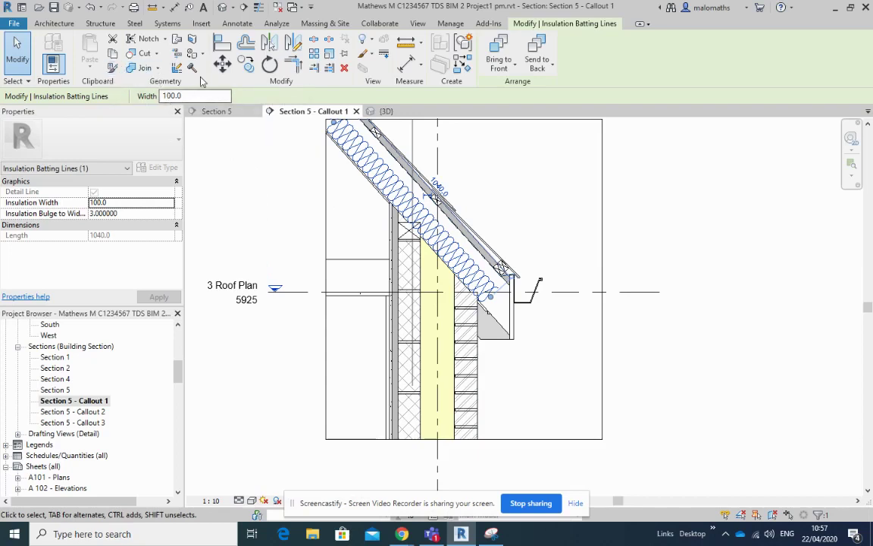
pyautogui.click(237, 24)
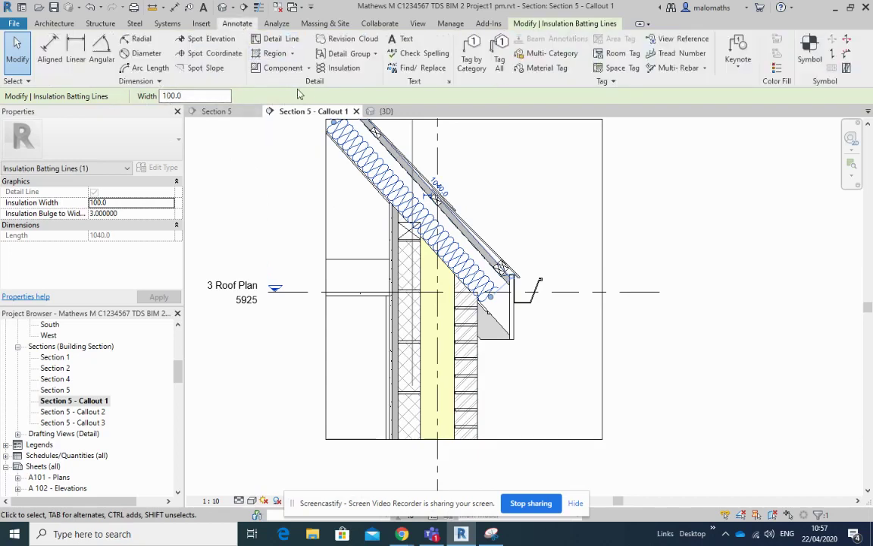
pyautogui.click(339, 67)
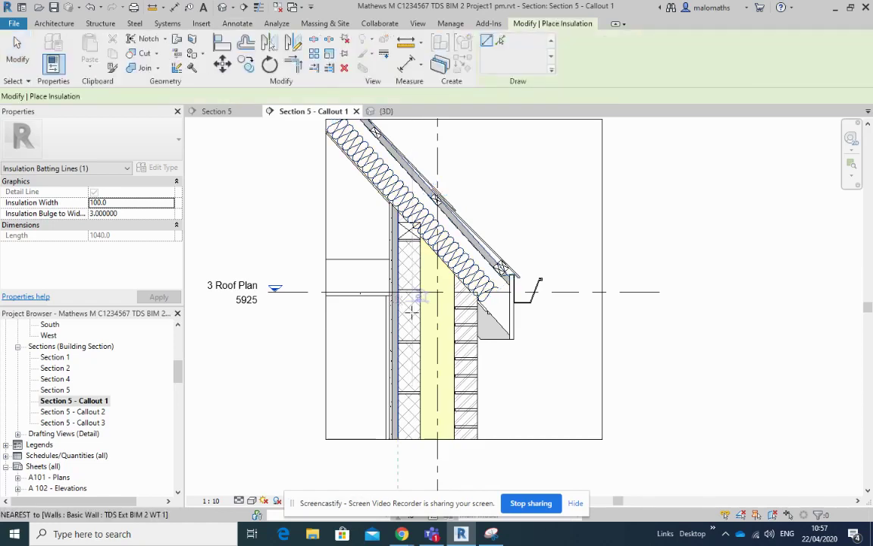
pyautogui.click(436, 438)
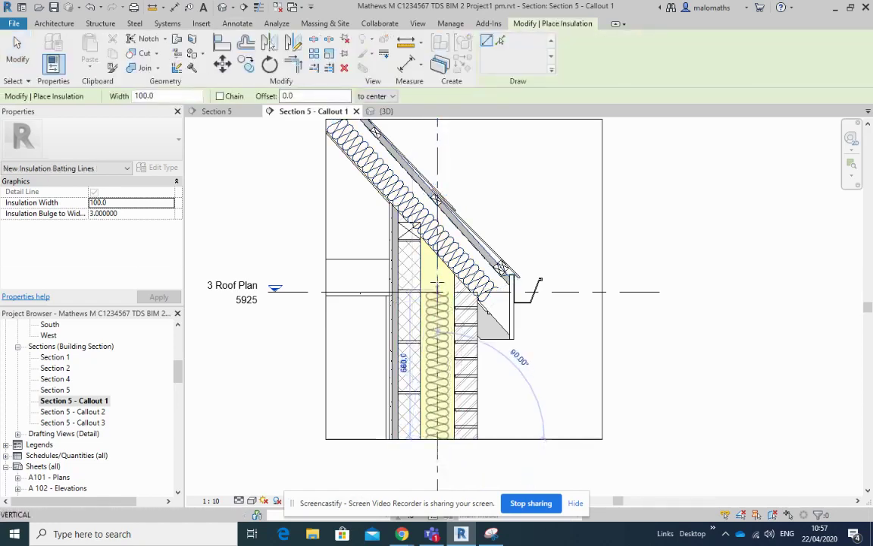
pyautogui.click(437, 254)
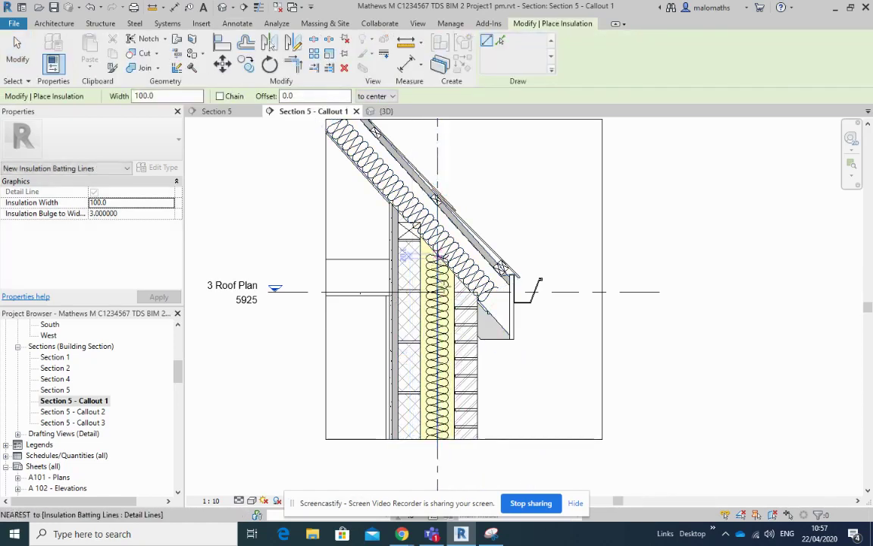
pyautogui.press('Escape')
pyautogui.press('Escape')
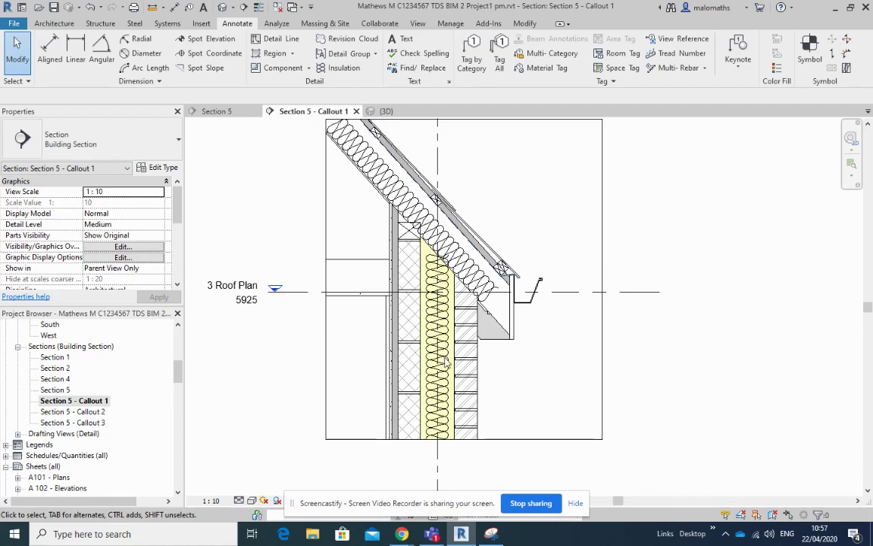
# - Set the cavity insulation's width to 145 mm
pyautogui.click(440, 356)
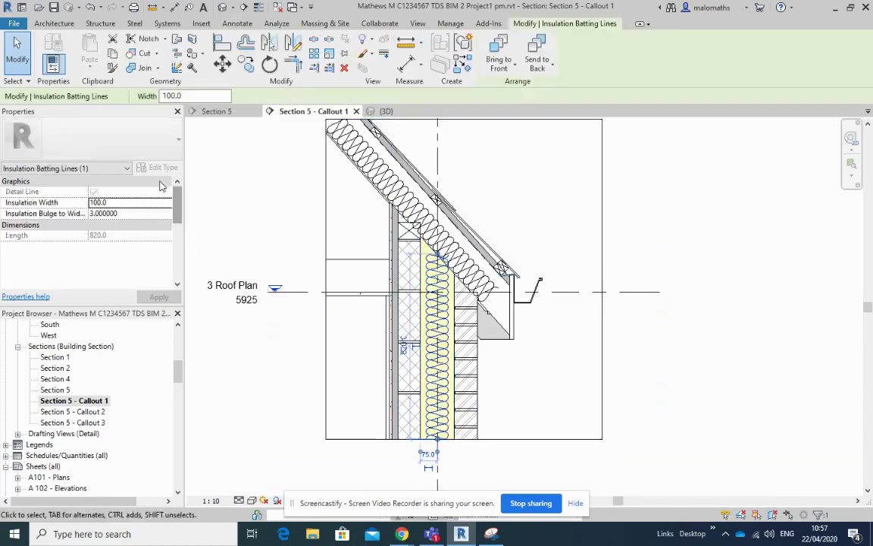
pyautogui.click(112, 202)
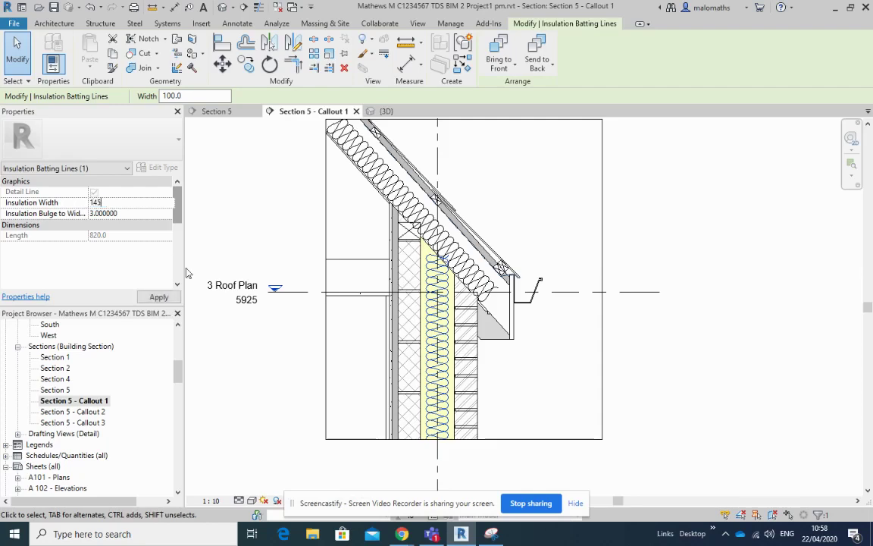
pyautogui.click(289, 397)
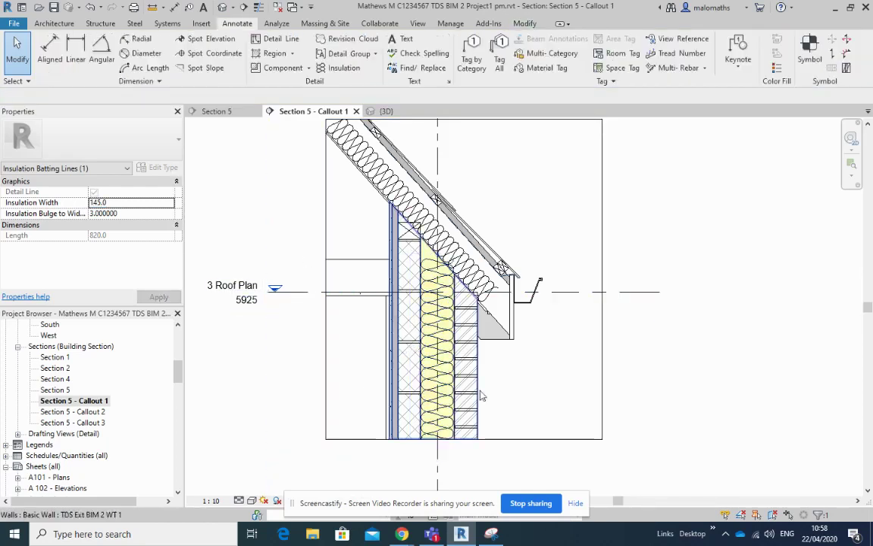
pyautogui.press('Escape')
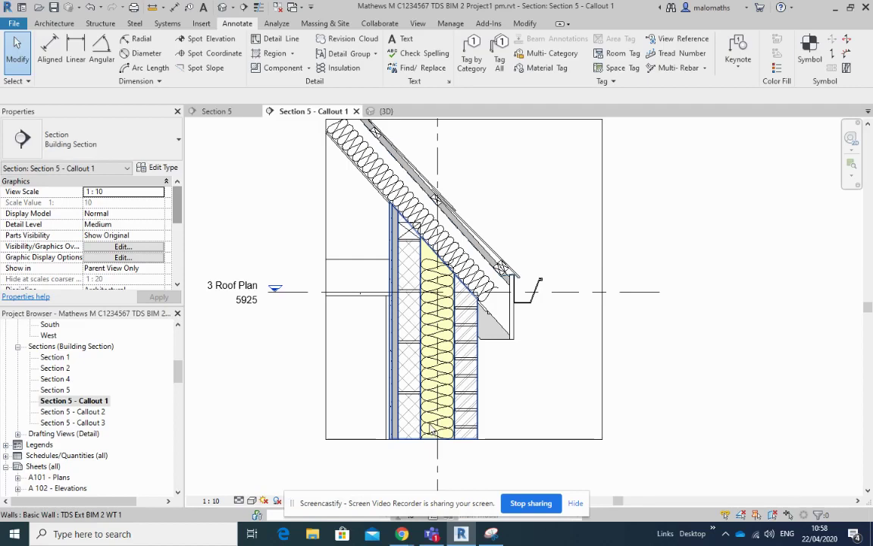